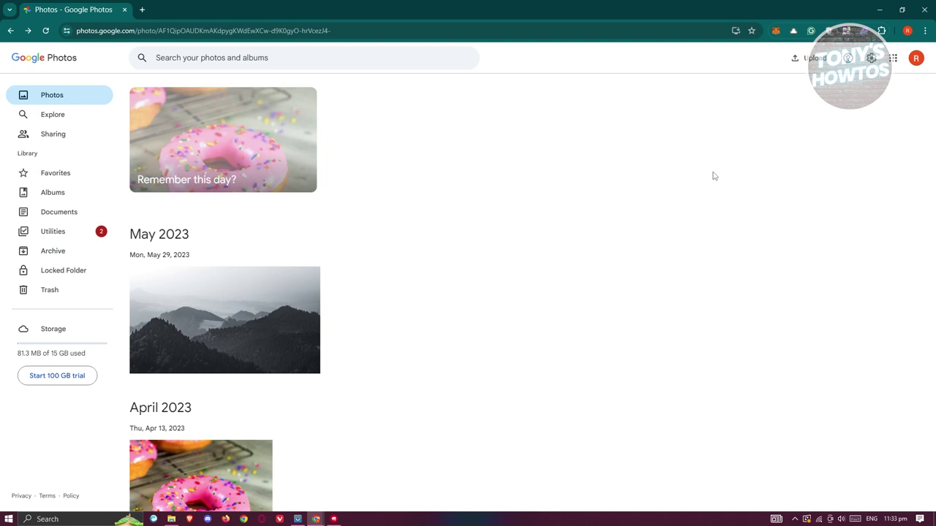
- Select the May 29 misty mountains and April 13 donut photos, then start sharing them
{"action": "mouse_move", "coordinate": [142, 282]}
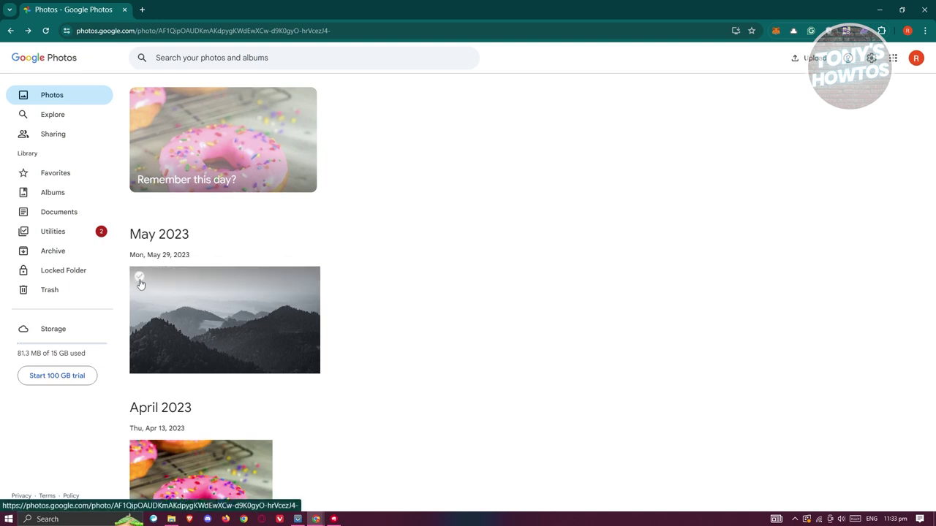
{"action": "left_click", "coordinate": [141, 281]}
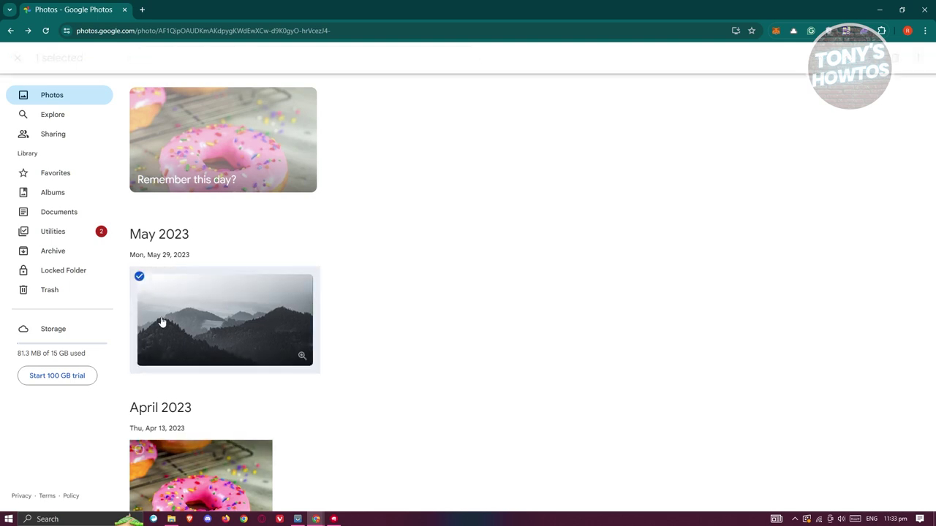
{"action": "scroll", "coordinate": [468, 321], "scroll_direction": "down", "scroll_amount": 1}
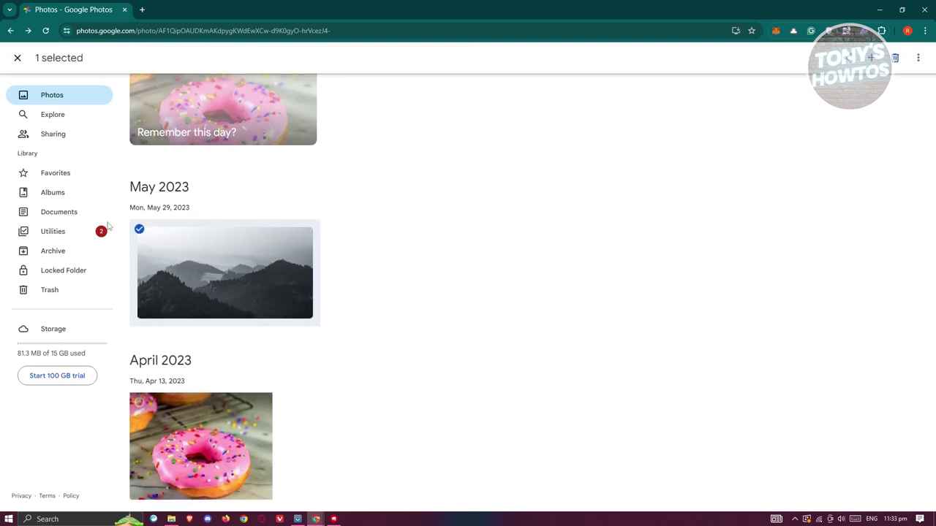
{"action": "left_click", "coordinate": [139, 404]}
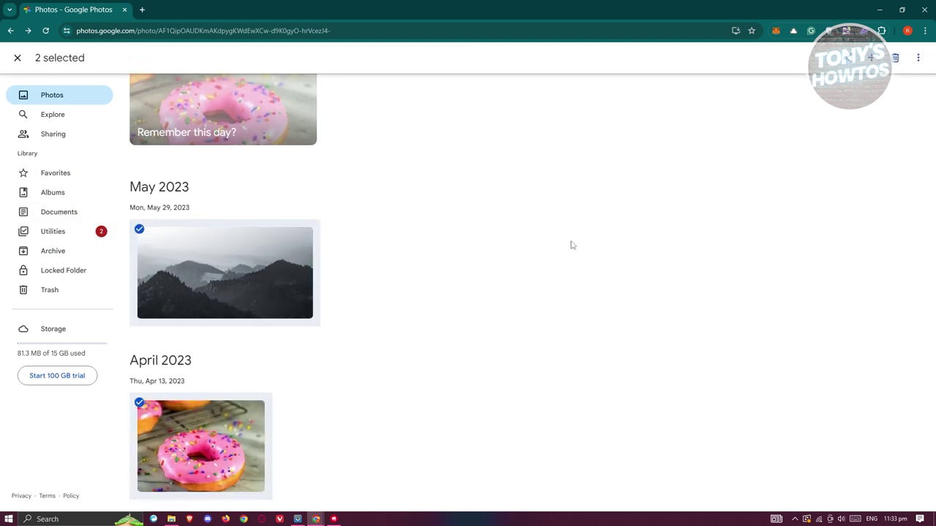
{"action": "left_click", "coordinate": [139, 404]}
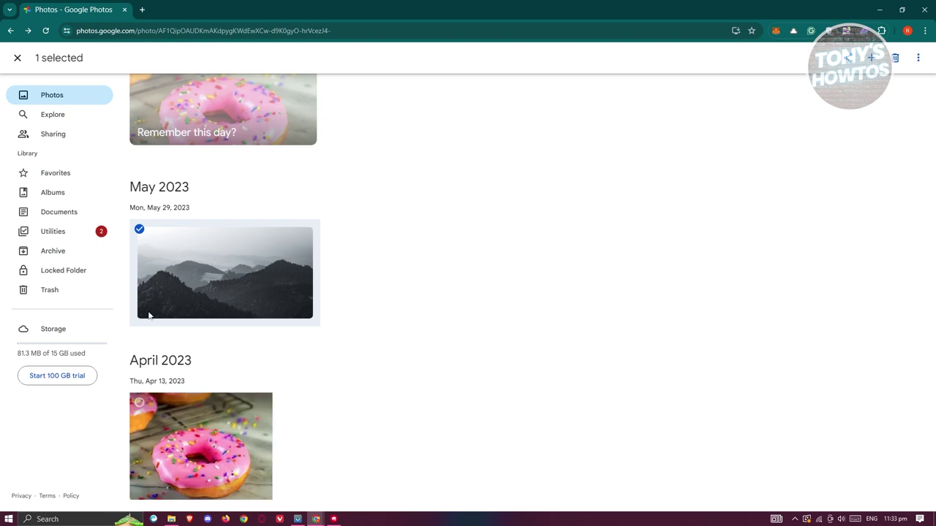
{"action": "left_click", "coordinate": [140, 230]}
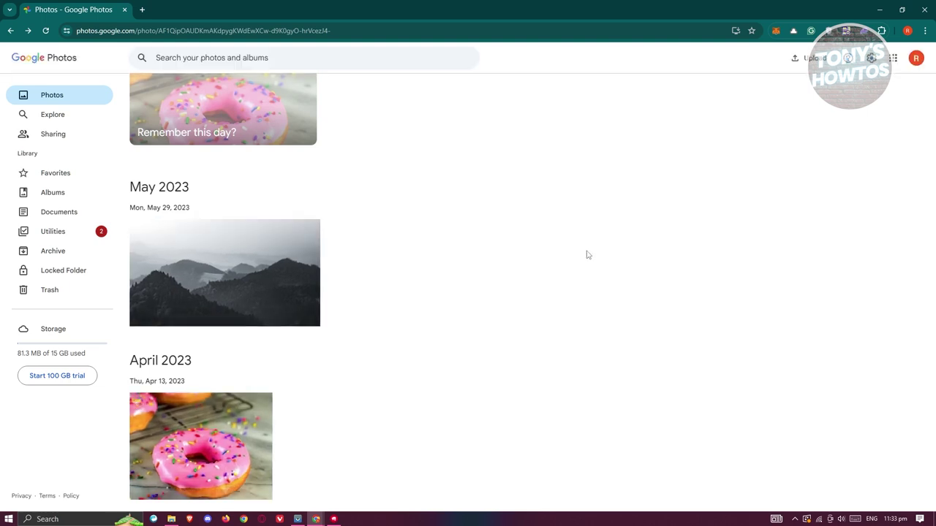
{"action": "left_click", "coordinate": [139, 231]}
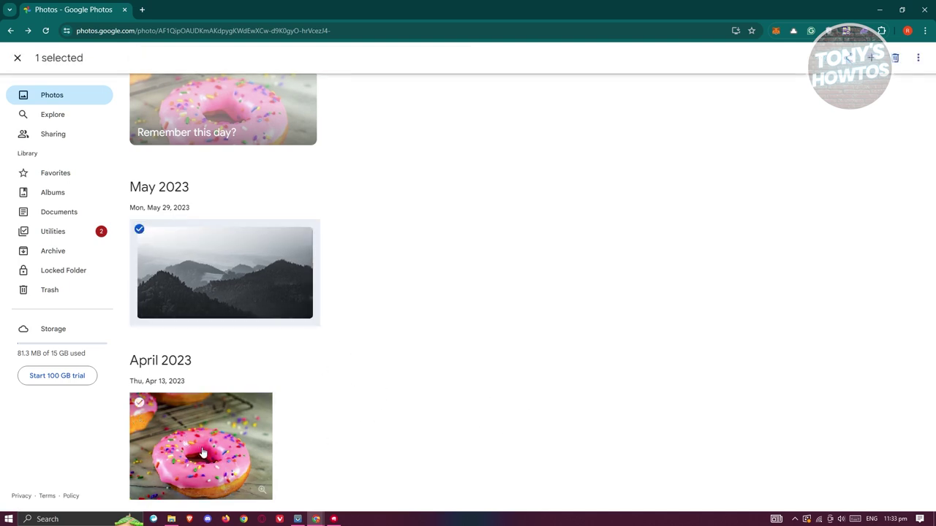
{"action": "left_click", "coordinate": [139, 403]}
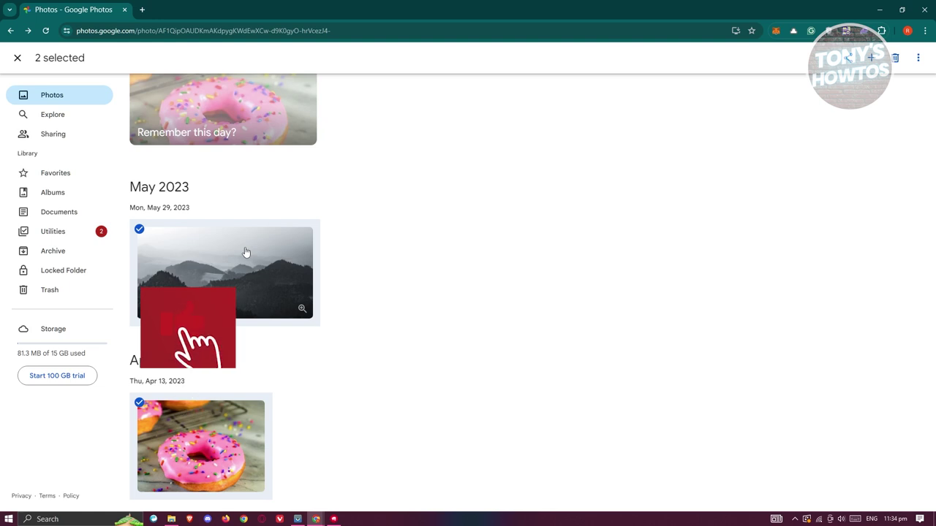
{"action": "scroll", "coordinate": [472, 246], "scroll_direction": "up", "scroll_amount": 1}
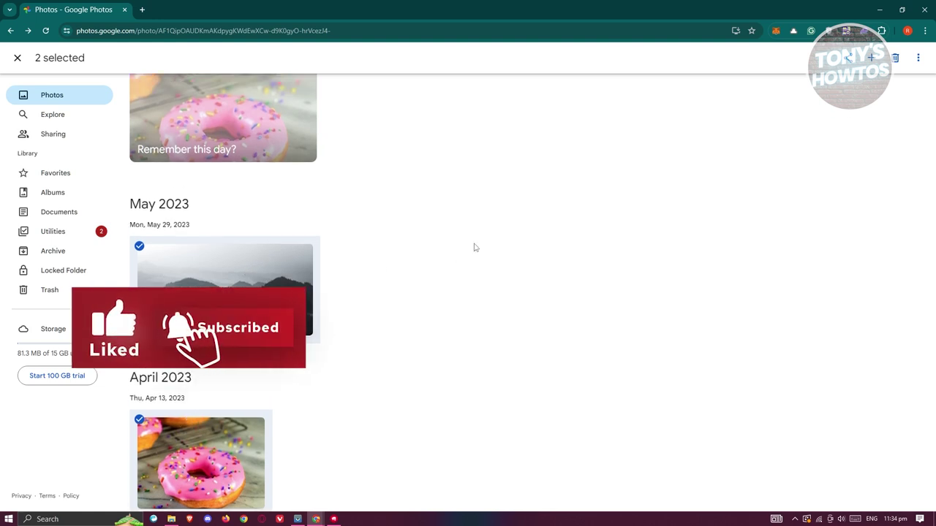
{"action": "scroll", "coordinate": [487, 232], "scroll_direction": "down", "scroll_amount": 1}
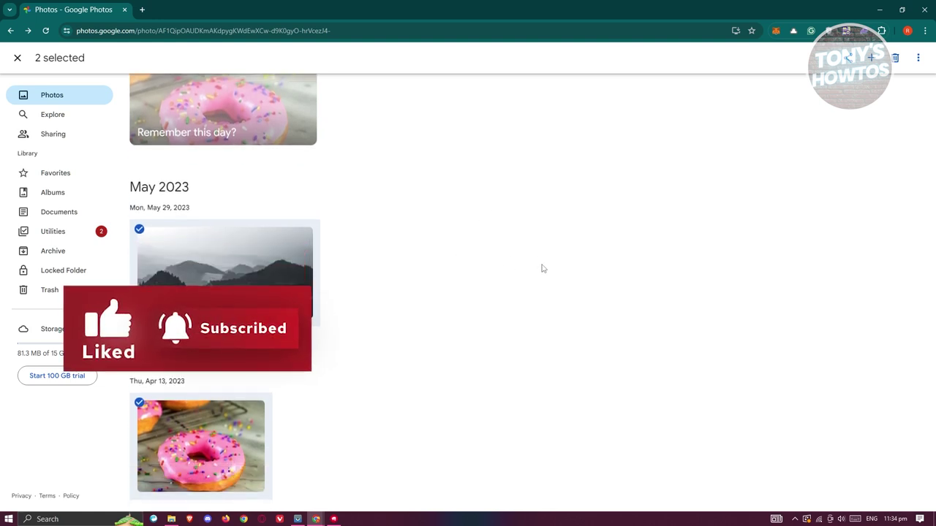
{"action": "left_click", "coordinate": [847, 59]}
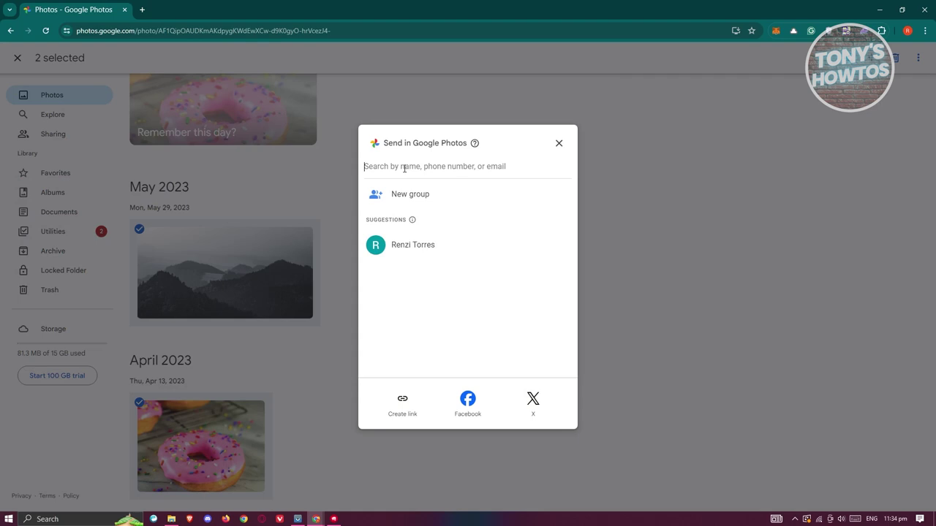
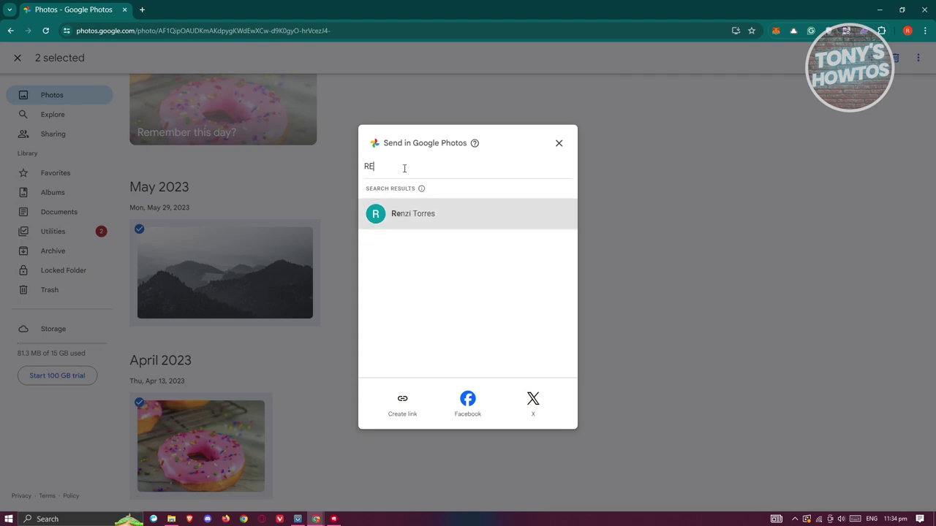
- Send both photos to the second account's e-mail with the message 'HERE'S THE PHOTOS'
{"action": "left_click", "coordinate": [411, 219]}
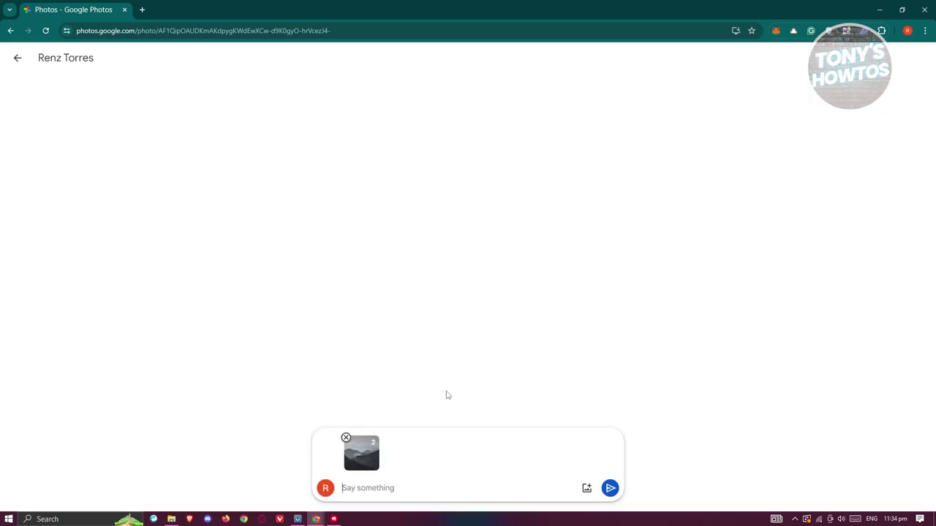
{"action": "type", "text": "HERE'S THE PHOTOS"}
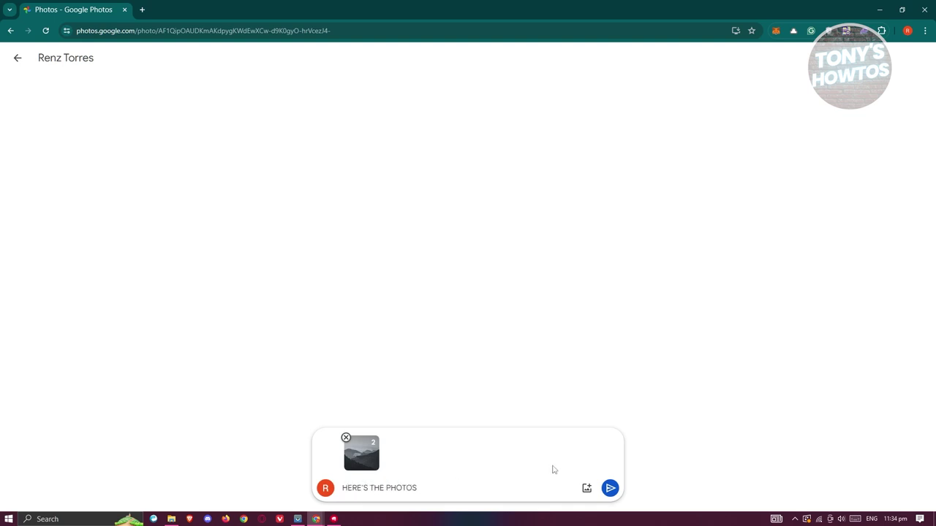
{"action": "left_click", "coordinate": [609, 489]}
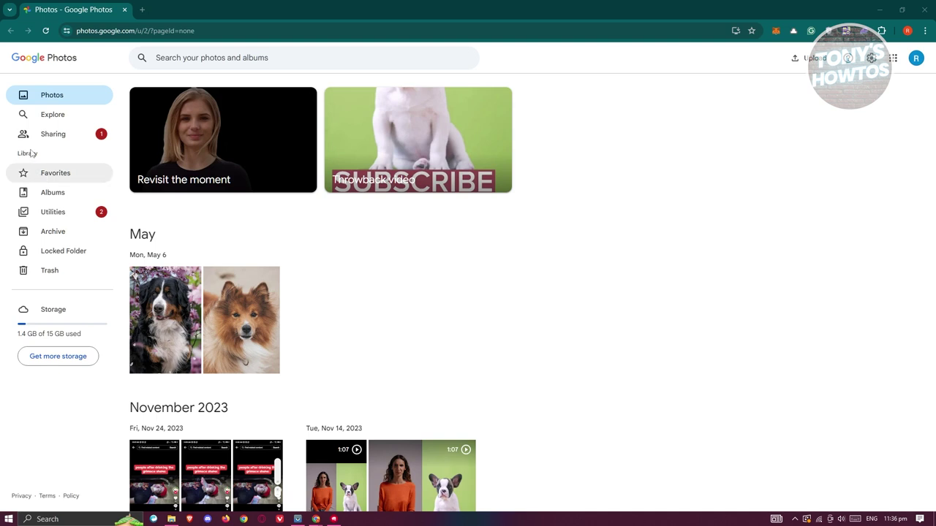
- On the receiving account, open the shared conversation and view the donut photo full size
{"action": "left_click", "coordinate": [62, 143]}
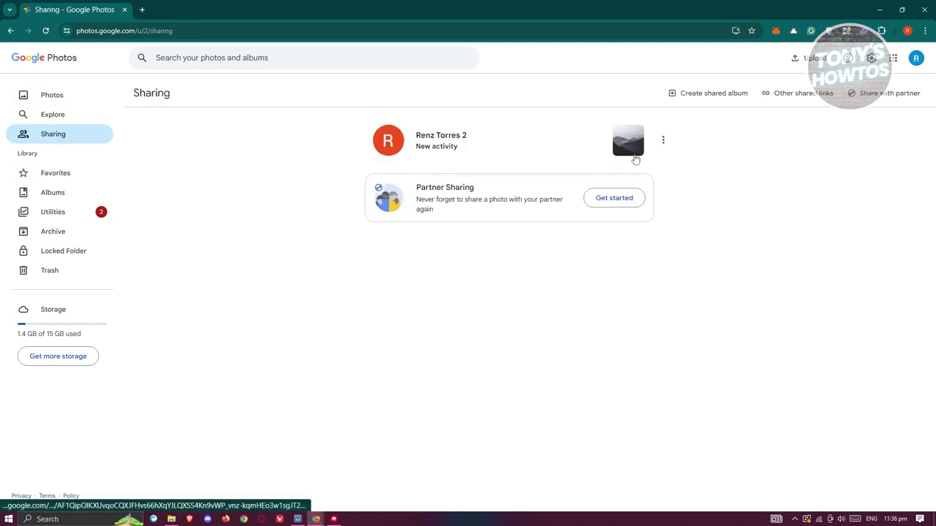
{"action": "left_click", "coordinate": [616, 153]}
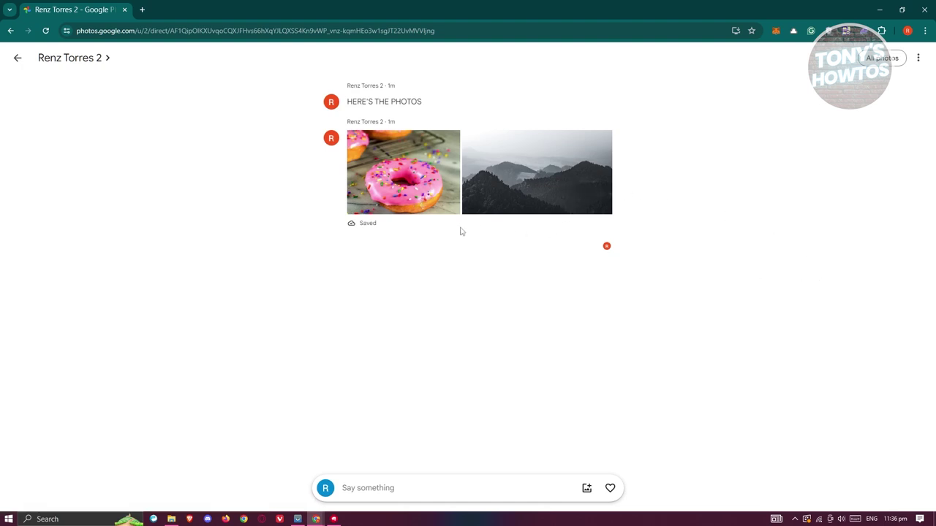
{"action": "left_click", "coordinate": [393, 190]}
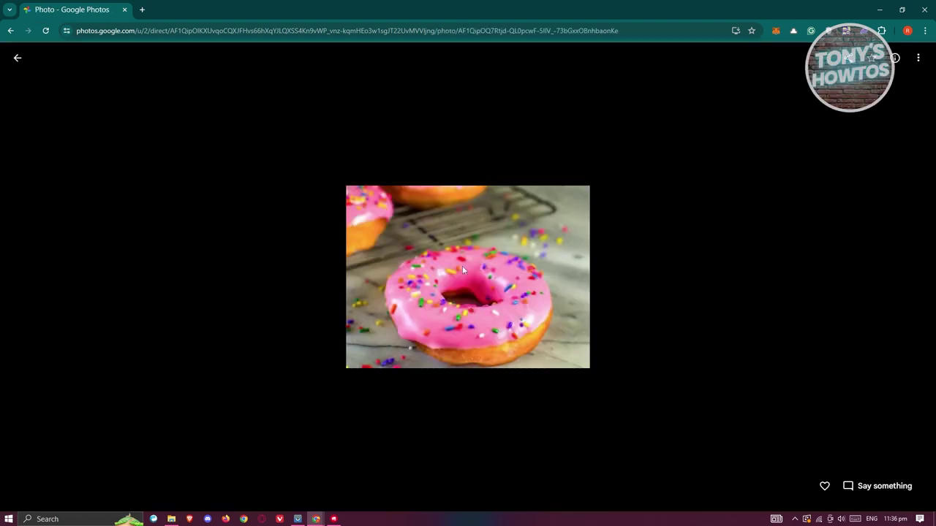
{"action": "left_click", "coordinate": [17, 58]}
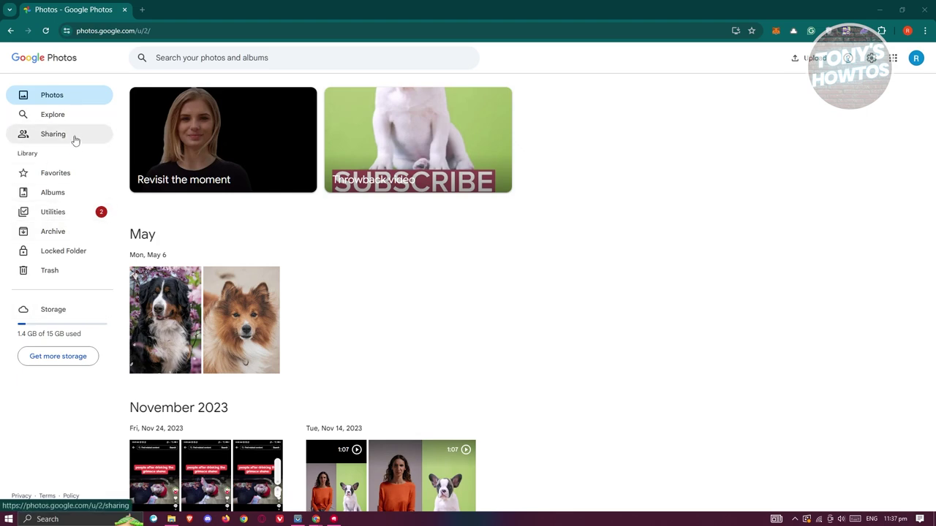
- Revisit the shared conversation, then switch to the account that owns the photos
{"action": "left_click", "coordinate": [75, 140]}
{"action": "left_click", "coordinate": [634, 153]}
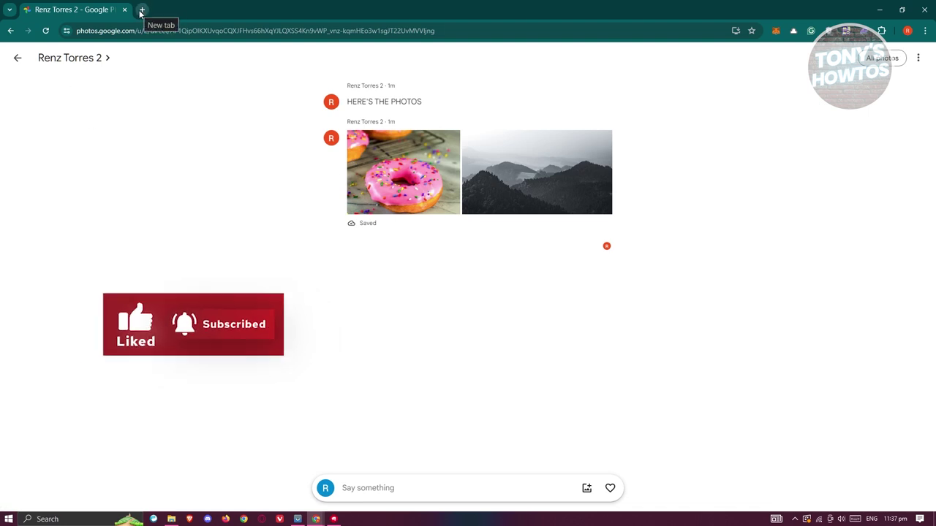
{"action": "left_click", "coordinate": [256, 27]}
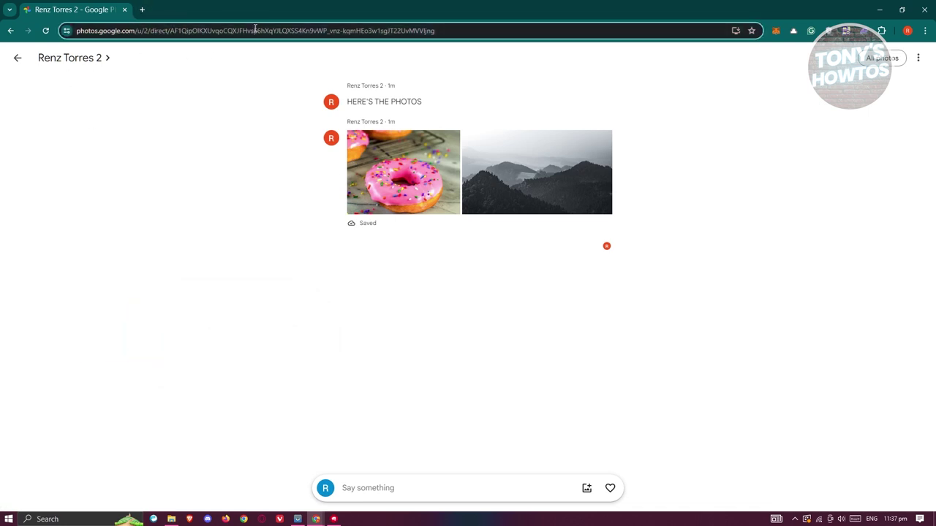
{"action": "left_click", "coordinate": [18, 58]}
{"action": "left_click", "coordinate": [917, 58]}
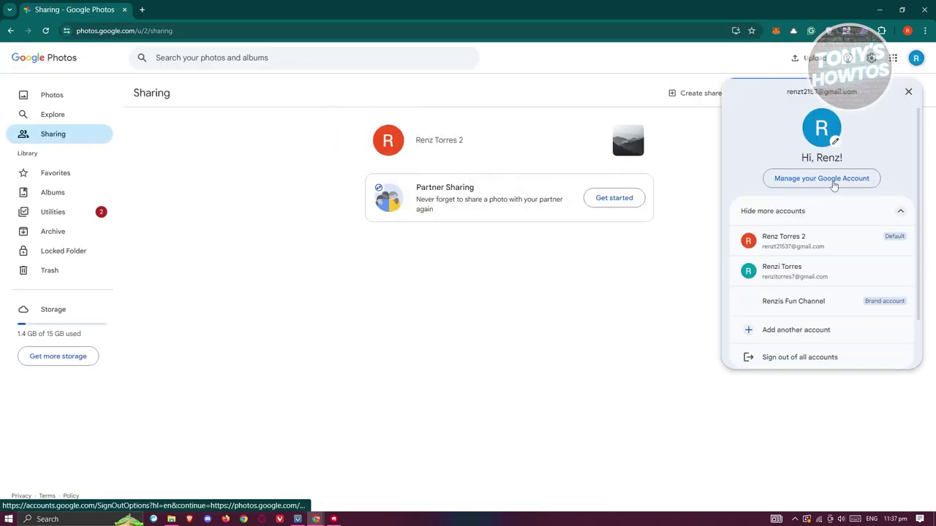
{"action": "left_click", "coordinate": [826, 252]}
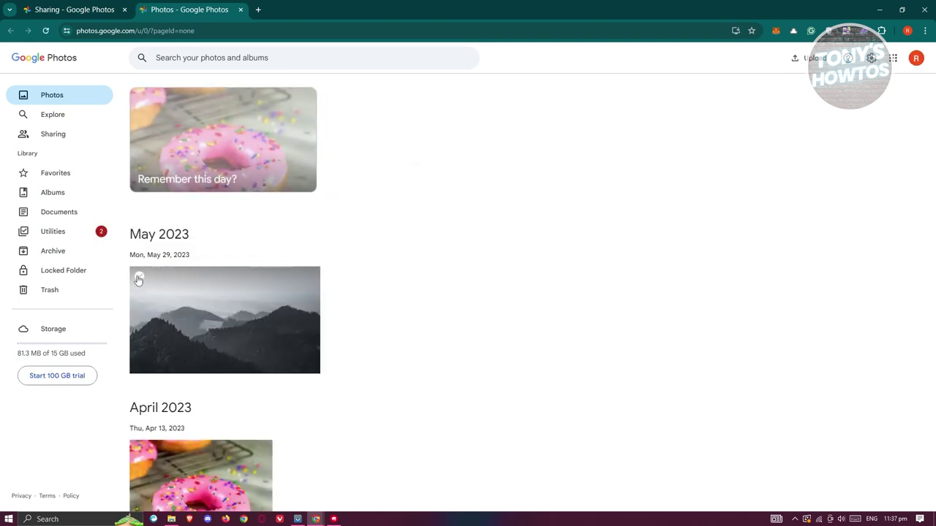
- Create and copy a share link for the misty mountain and donut photos
{"action": "left_click", "coordinate": [139, 277]}
{"action": "left_click", "coordinate": [139, 451]}
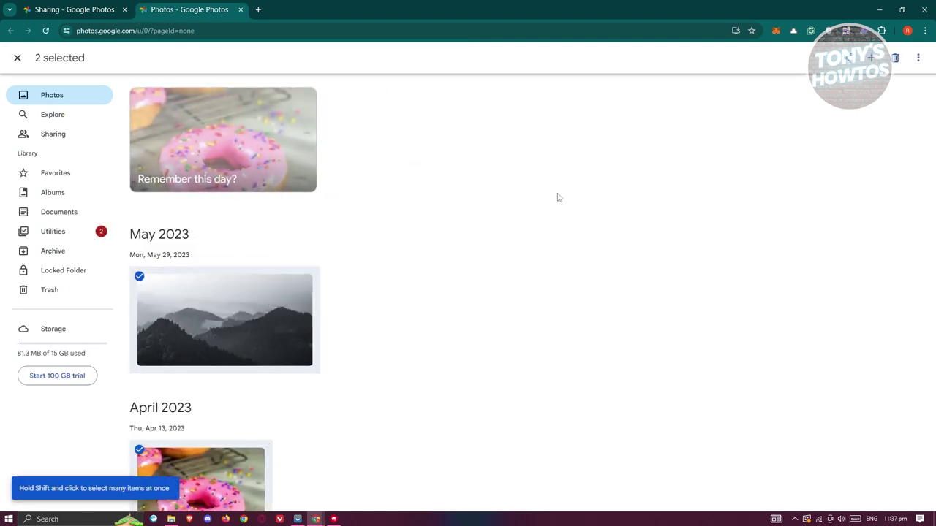
{"action": "left_click", "coordinate": [850, 60]}
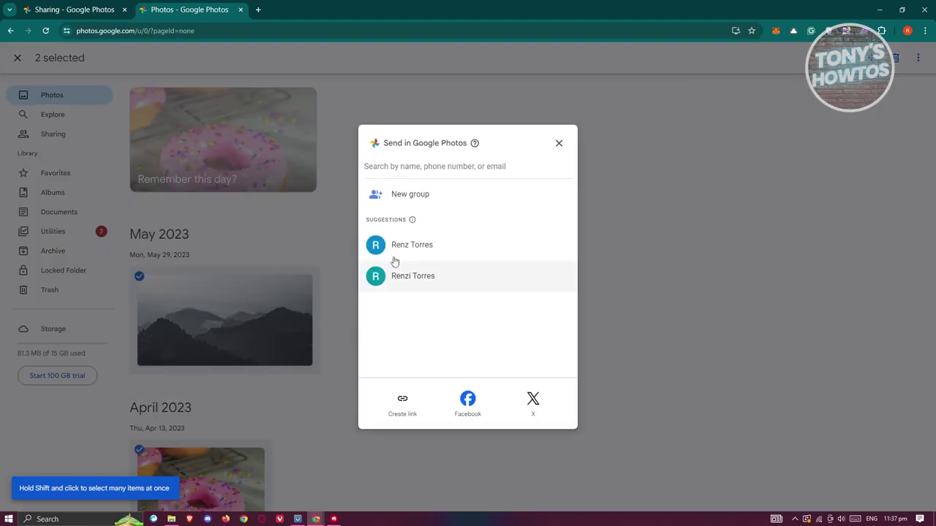
{"action": "left_click", "coordinate": [402, 400]}
{"action": "left_click", "coordinate": [560, 309]}
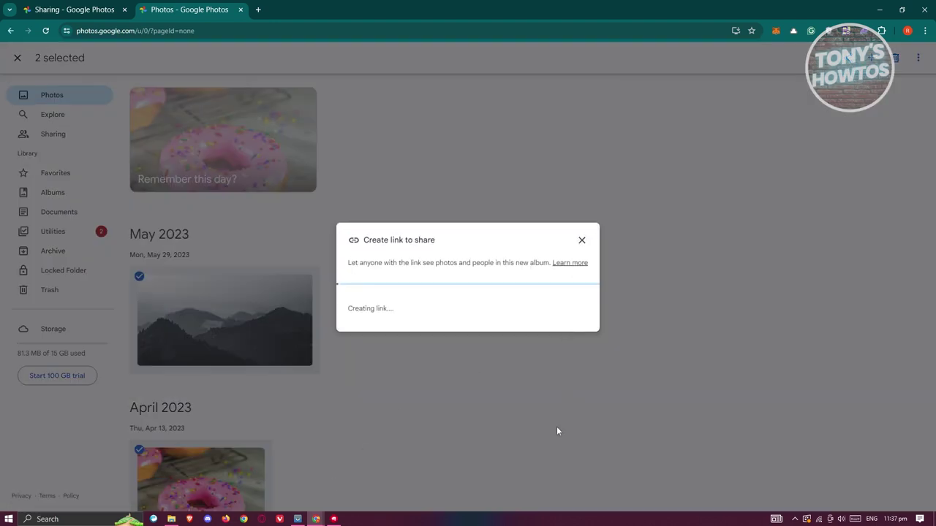
{"action": "left_click", "coordinate": [567, 311]}
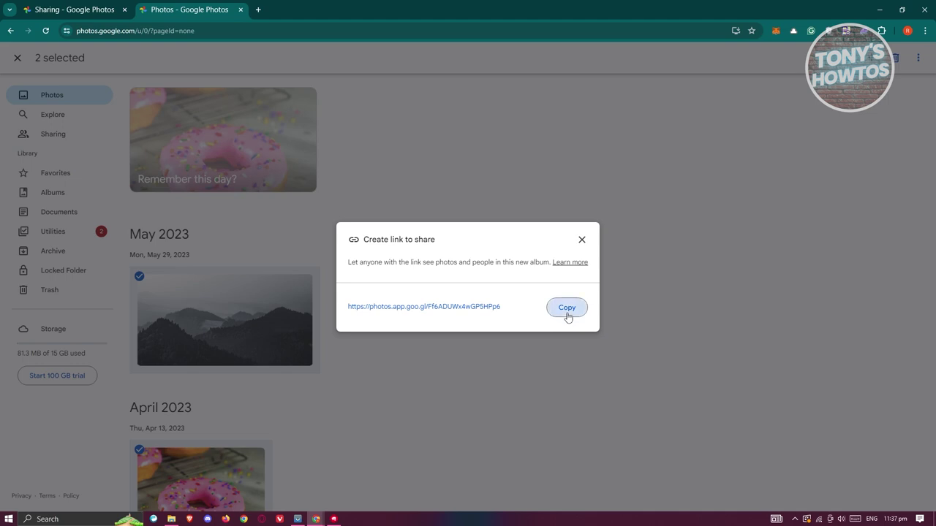
{"action": "left_click", "coordinate": [241, 10]}
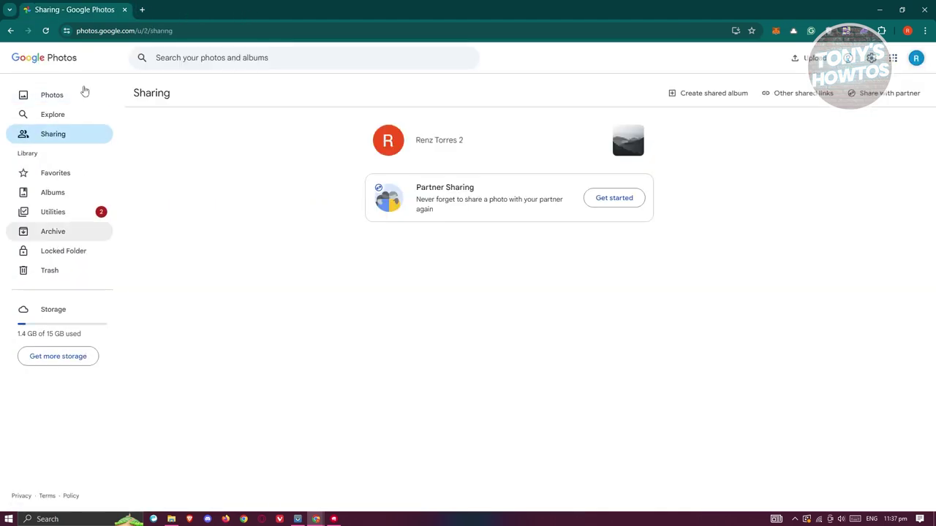
- Open the shared album by pasting the copied link into the address bar
{"action": "left_click", "coordinate": [44, 30]}
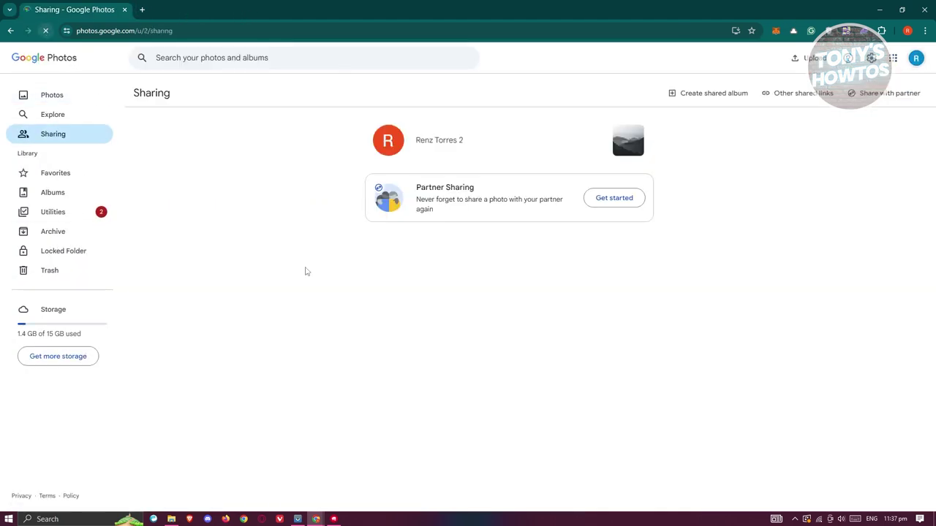
{"action": "left_click", "coordinate": [294, 35]}
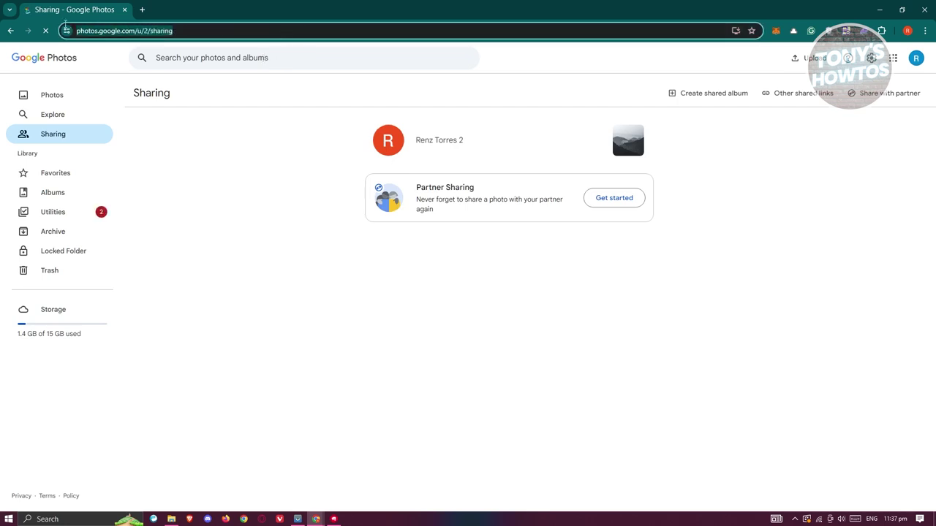
{"action": "key", "text": "ctrl+v"}
{"action": "key", "text": "Return"}
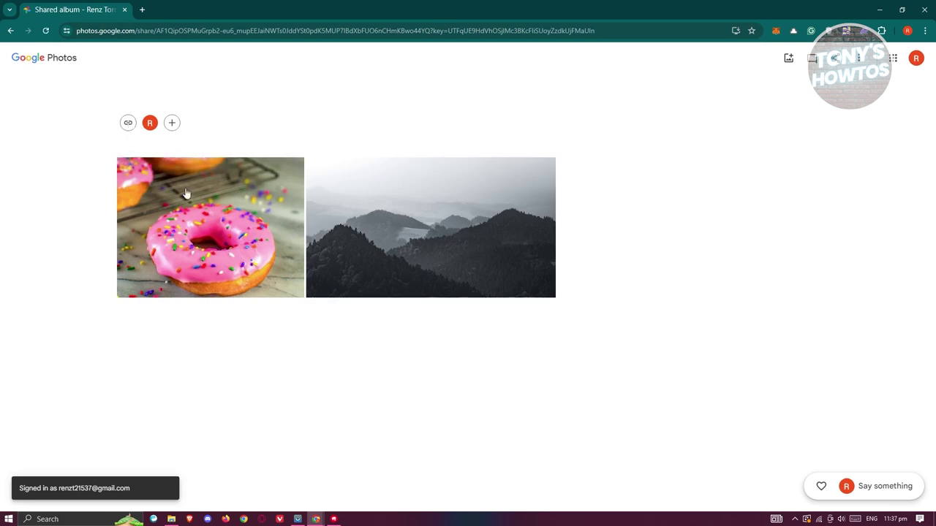
- Save the shared album to the receiving account's library
{"action": "left_click", "coordinate": [916, 59]}
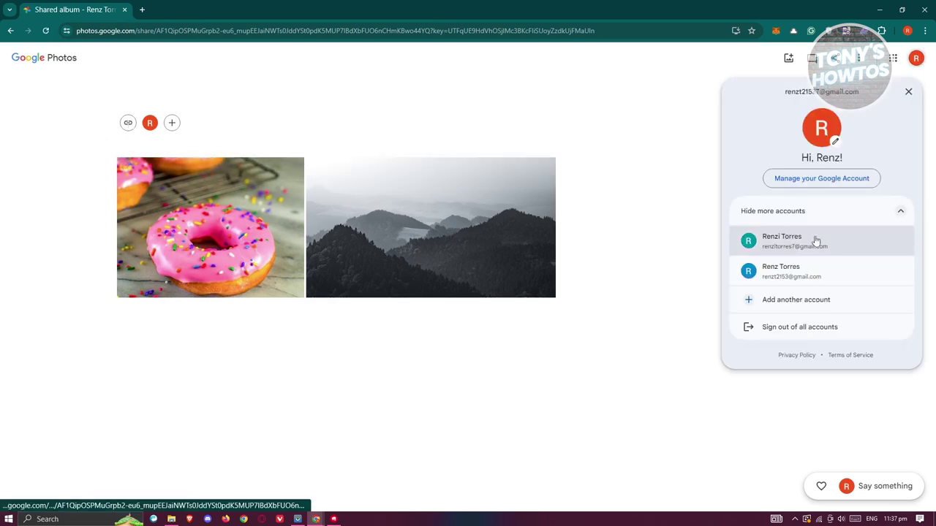
{"action": "left_click", "coordinate": [821, 273]}
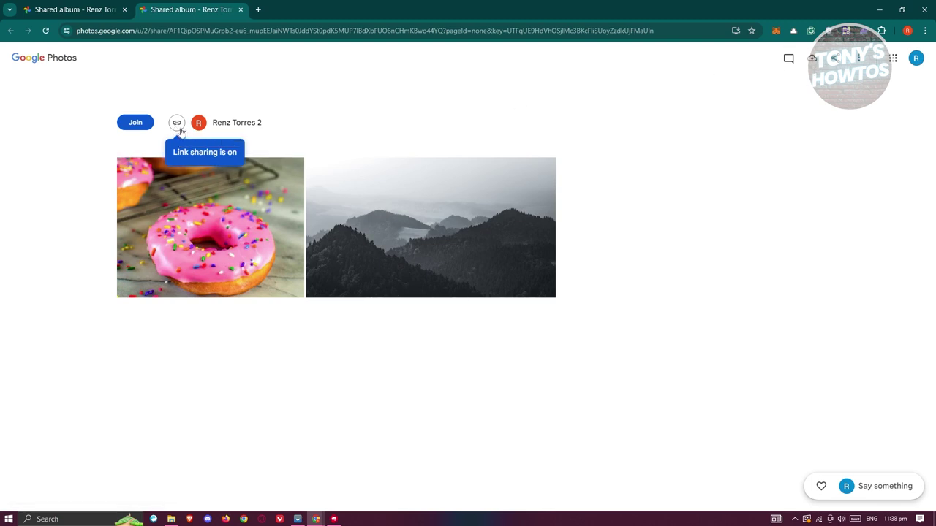
{"action": "left_click", "coordinate": [813, 64]}
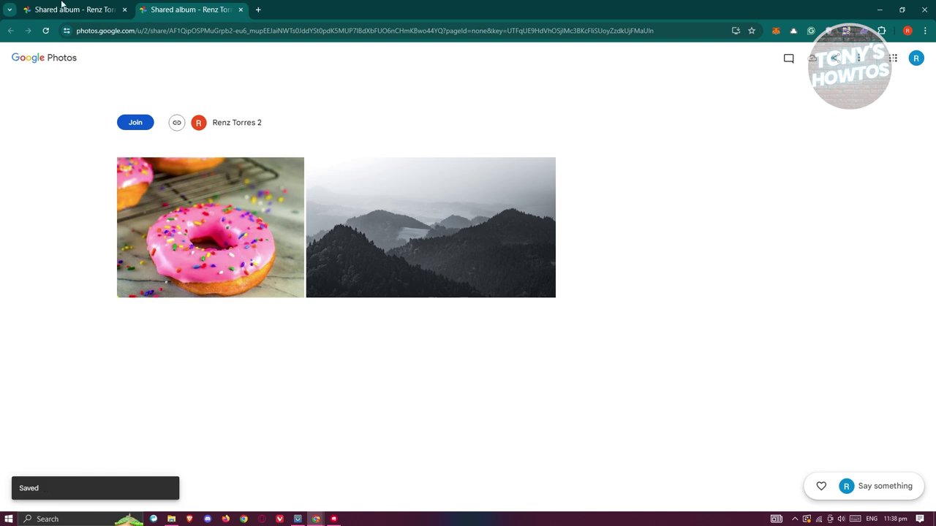
- Return to the Sharing page in the first tab
{"action": "left_click", "coordinate": [95, 5]}
{"action": "left_click", "coordinate": [219, 9]}
{"action": "left_click", "coordinate": [86, 8]}
{"action": "left_click", "coordinate": [11, 30]}
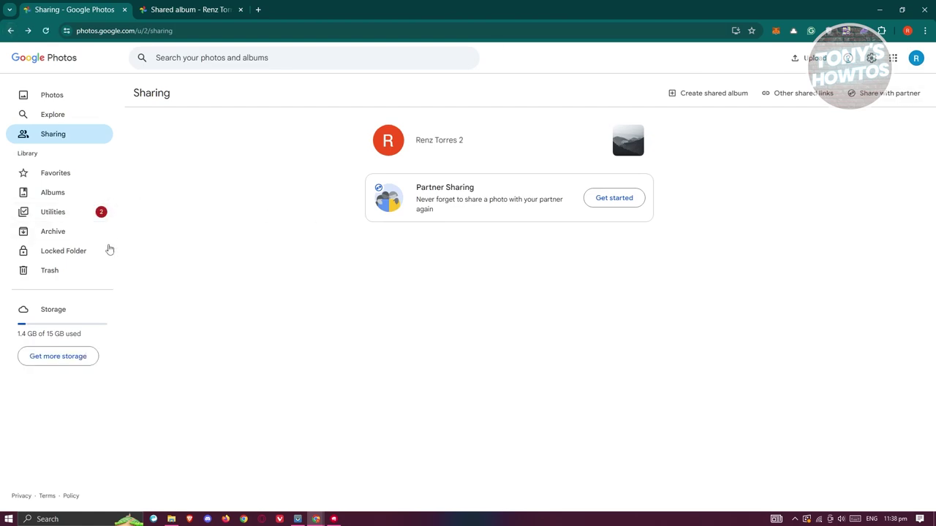
- Show the Photos timeline down to May and April 2023 with the saved photos
{"action": "left_click", "coordinate": [51, 96]}
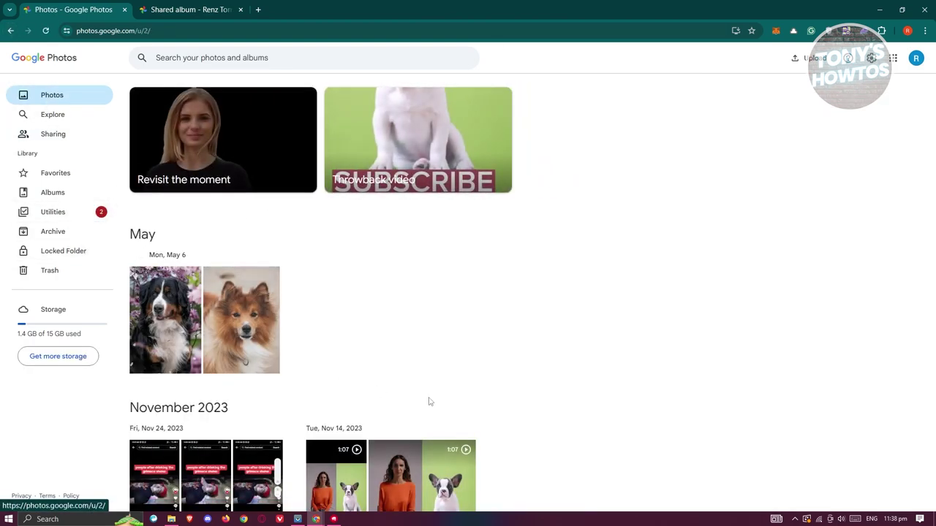
{"action": "scroll", "coordinate": [629, 404], "scroll_direction": "down", "scroll_amount": 3}
{"action": "scroll", "coordinate": [642, 406], "scroll_direction": "down", "scroll_amount": 15}
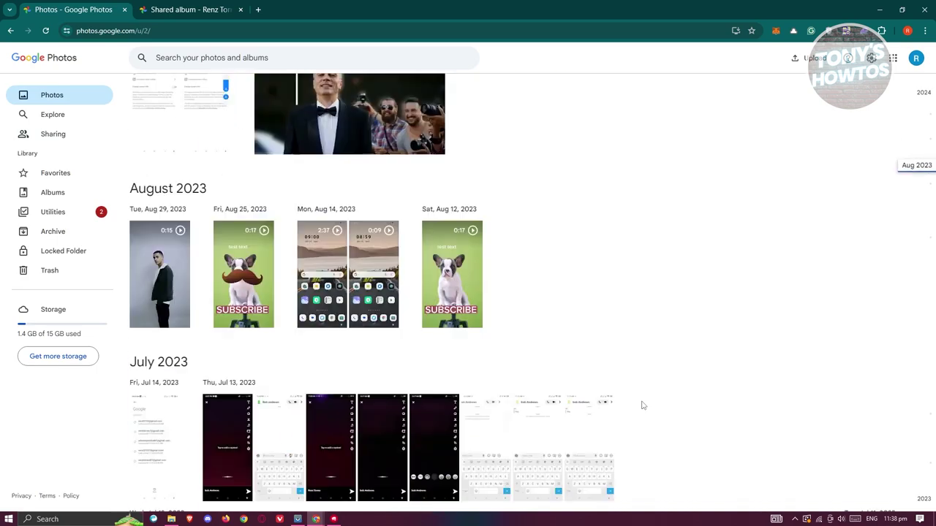
{"action": "scroll", "coordinate": [646, 407], "scroll_direction": "down", "scroll_amount": 10}
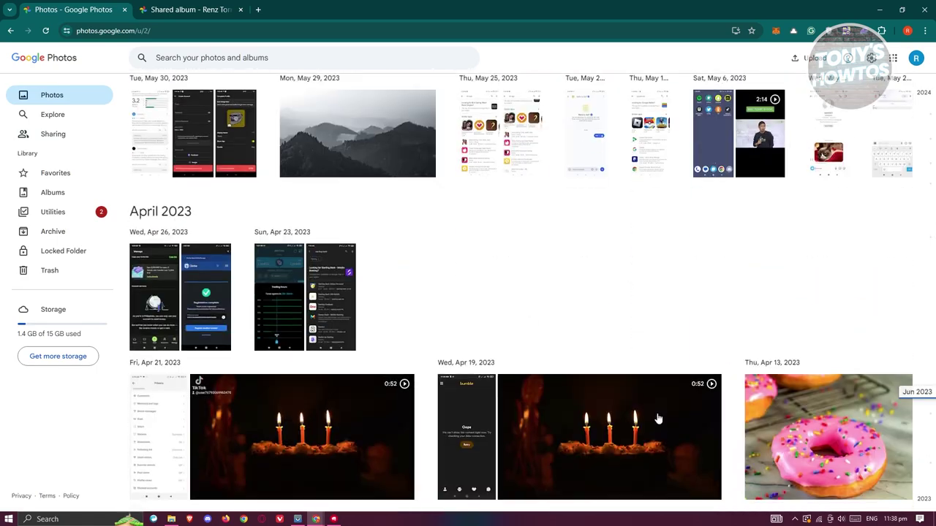